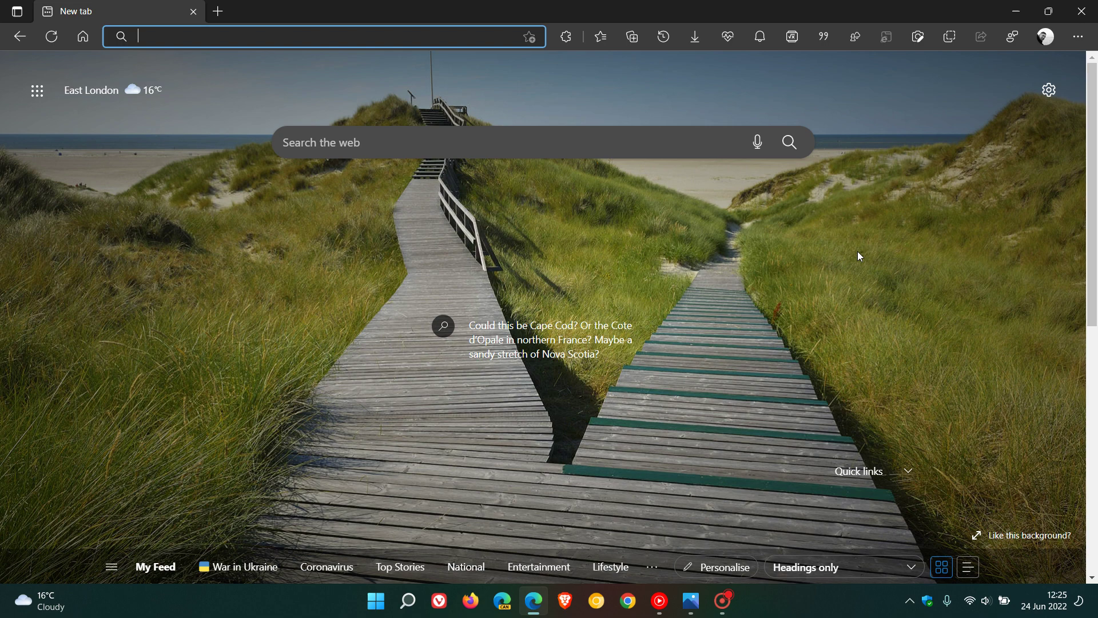
pyautogui.scroll(-3, 856, 251)
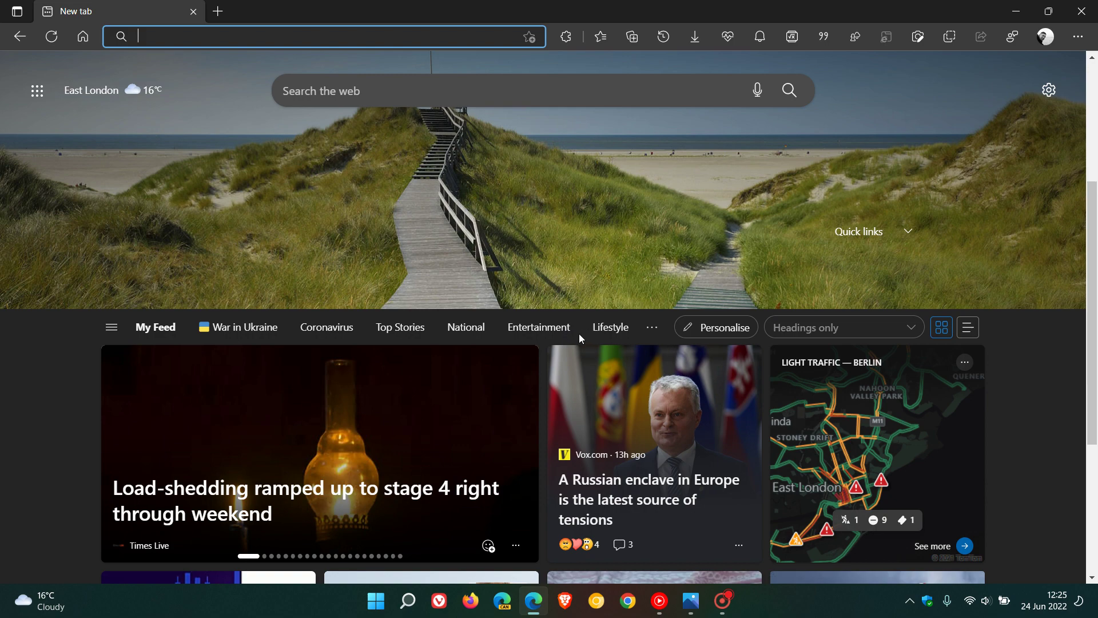
pyautogui.scroll(4, 767, 362)
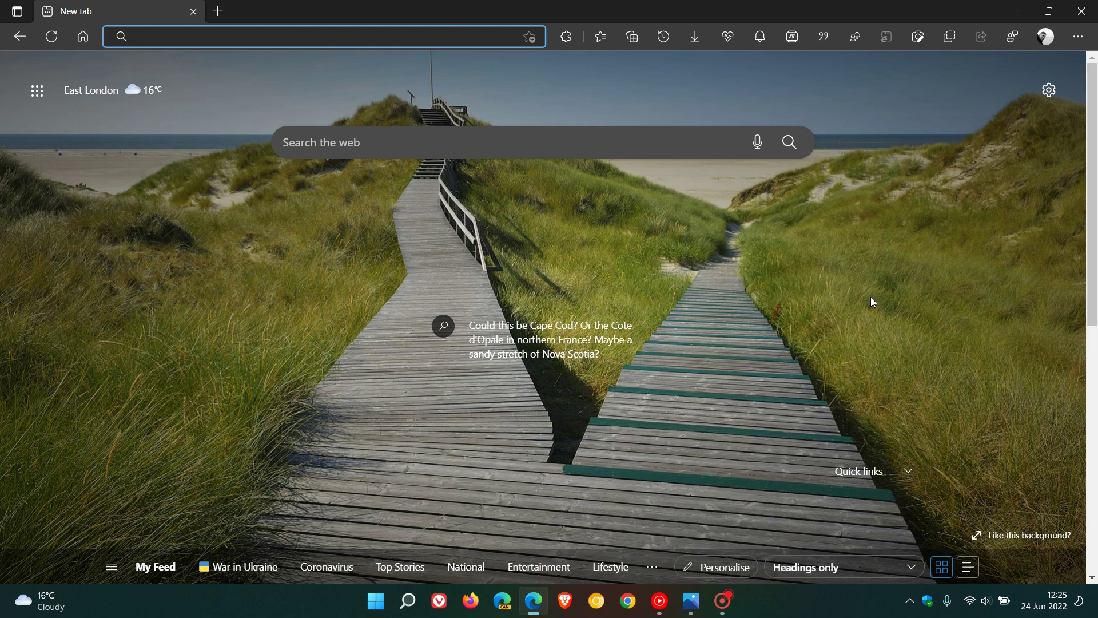
pyautogui.click(691, 600)
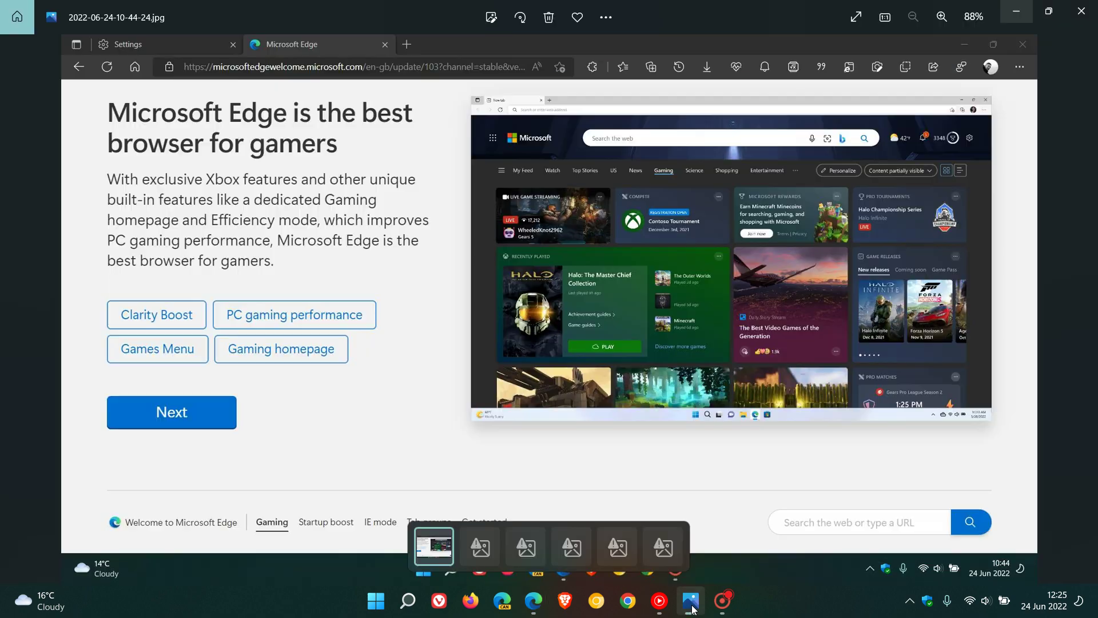
pyautogui.click(857, 22)
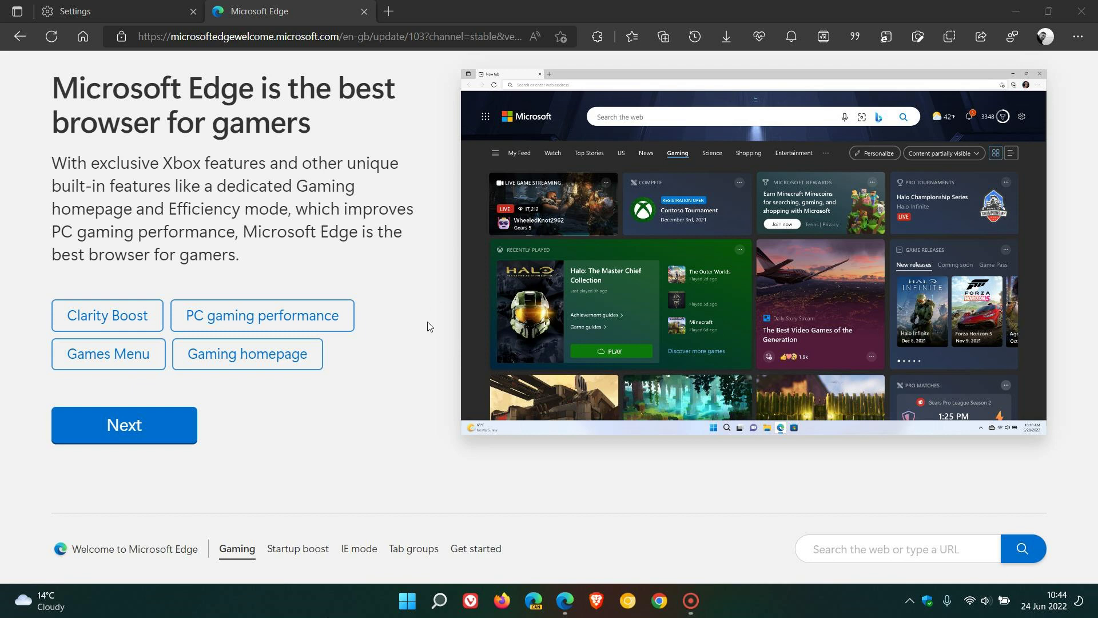
pyautogui.press('Escape')
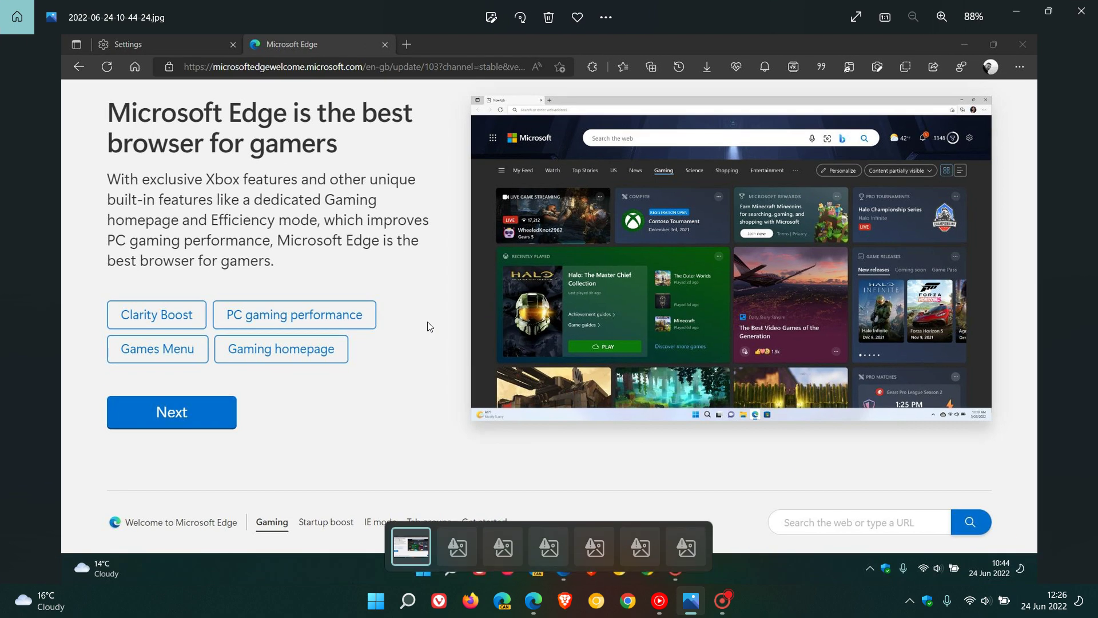
# Minimize the Photos window to reveal Edge's new tab page.
pyautogui.click(1016, 12)
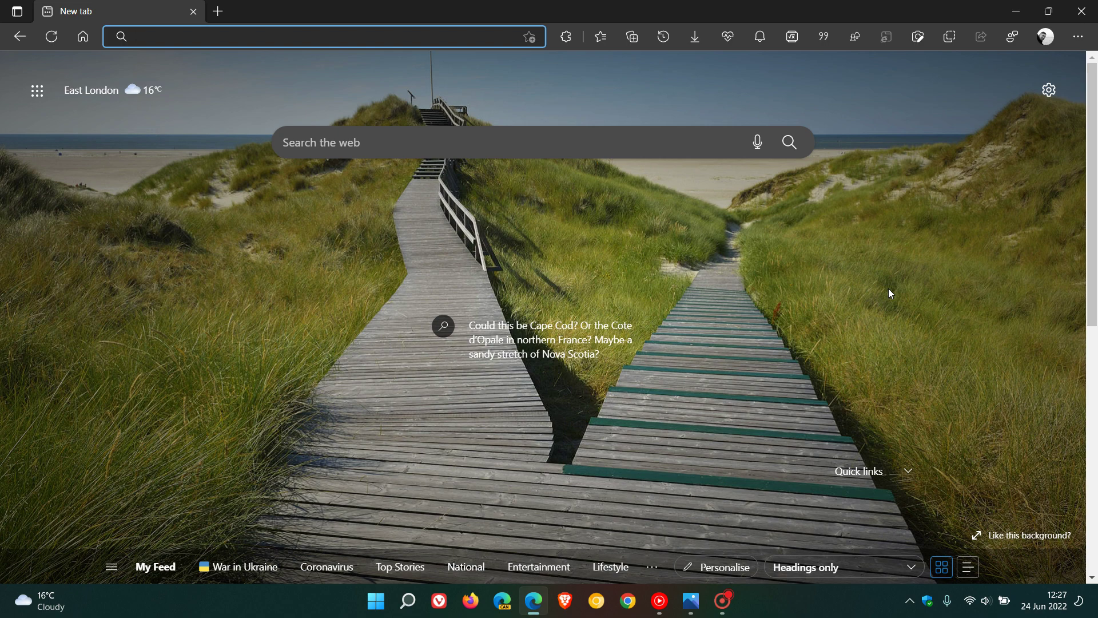
# Open Edge's Settings and more menu to head to System and performance settings.
pyautogui.click(1078, 37)
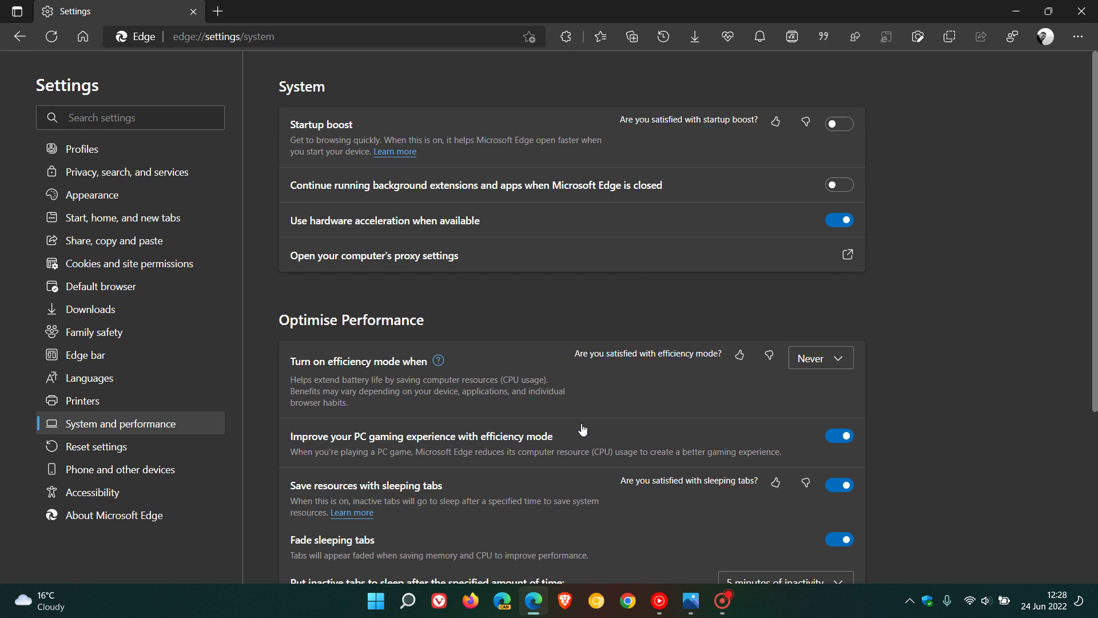
# In Appearance settings, toggle the Games button off and back on, then go Home.
pyautogui.click(152, 200)
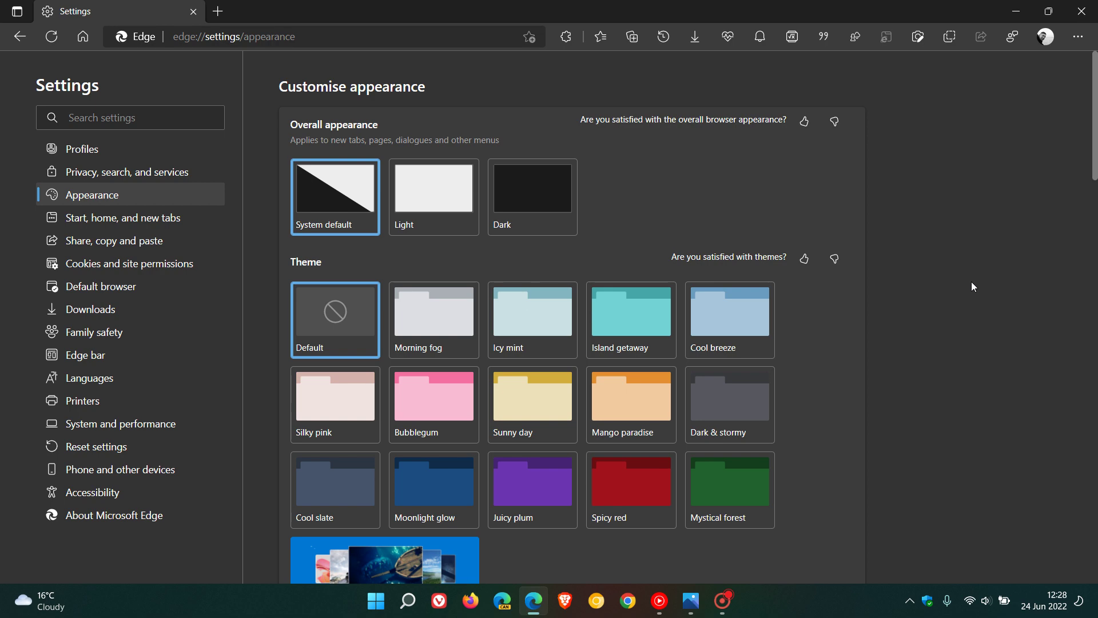
pyautogui.scroll(-10, 998, 251)
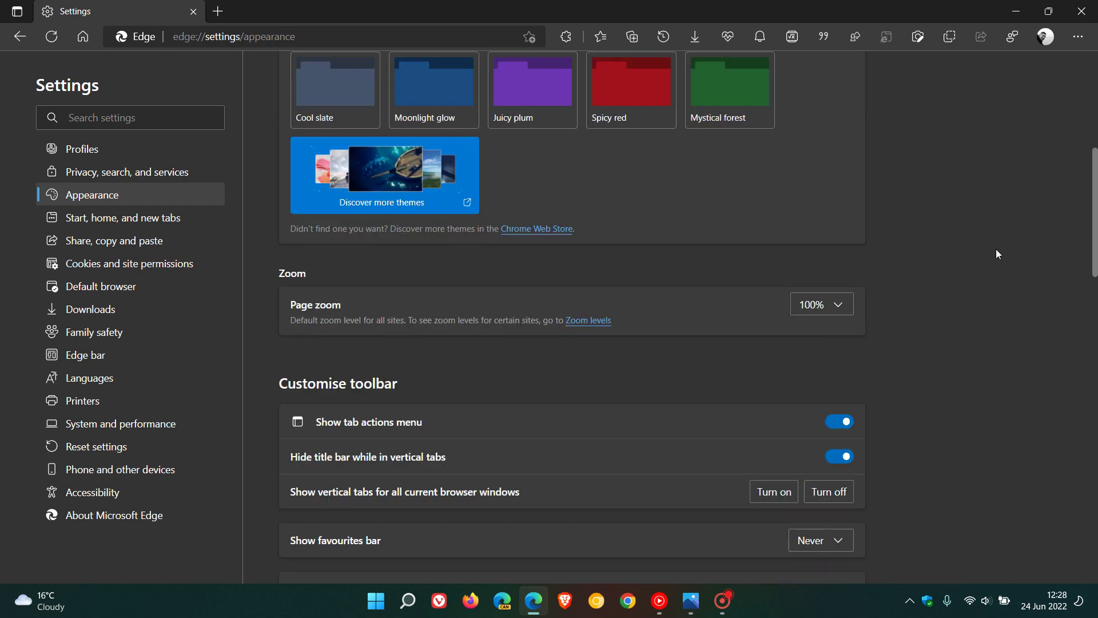
pyautogui.scroll(-8, 996, 252)
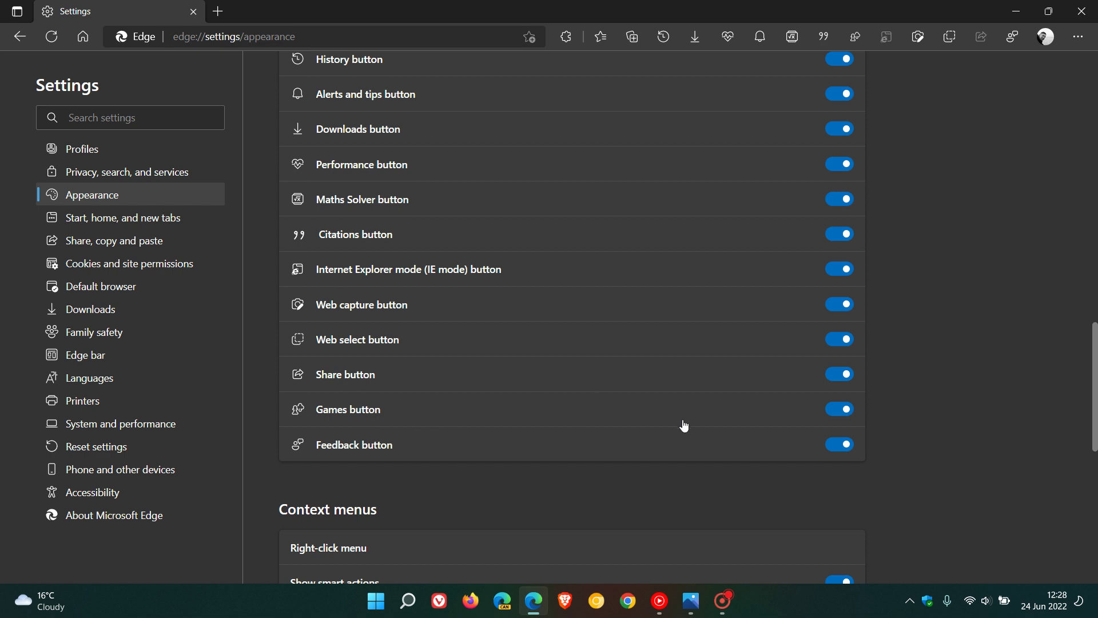
pyautogui.click(838, 409)
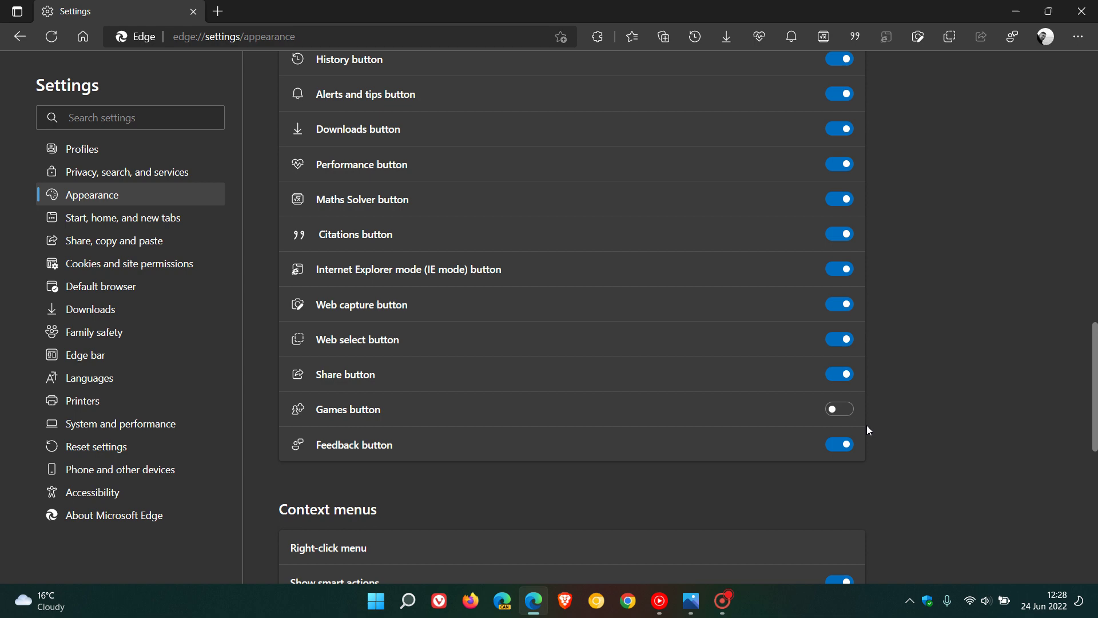
pyautogui.click(854, 410)
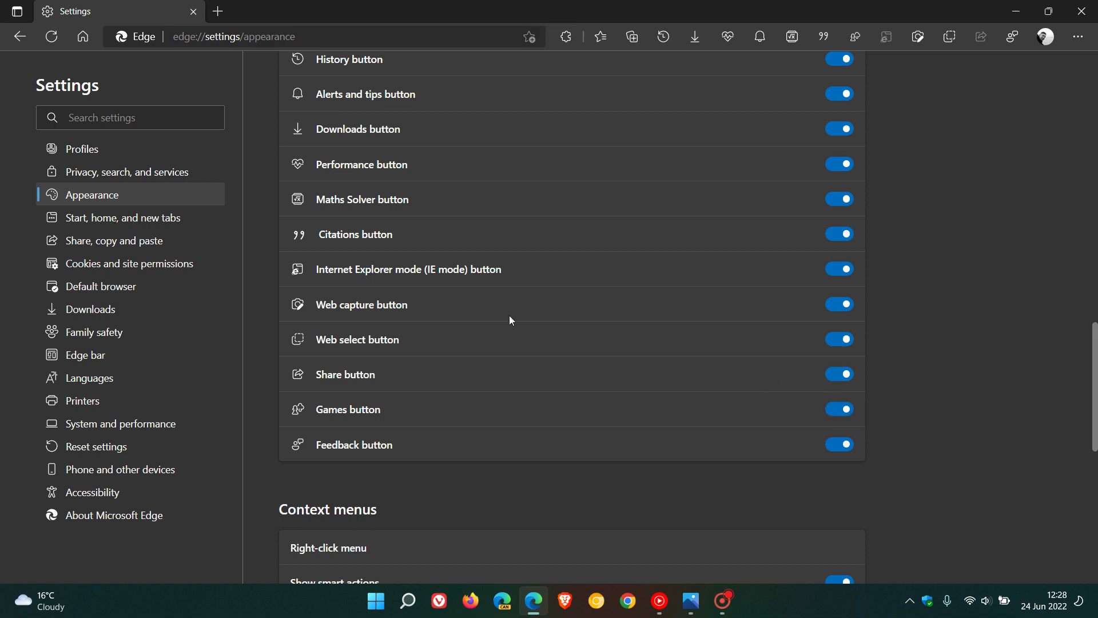
pyautogui.click(83, 38)
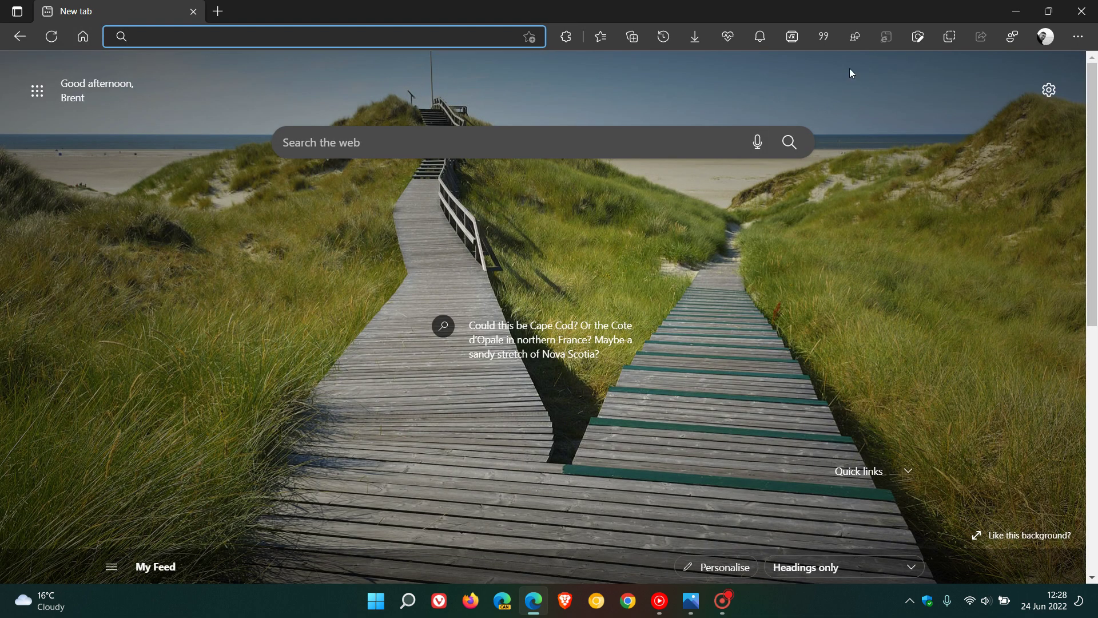
# Open the Games side panel, expand 'See all genres', then close the panel.
pyautogui.click(855, 38)
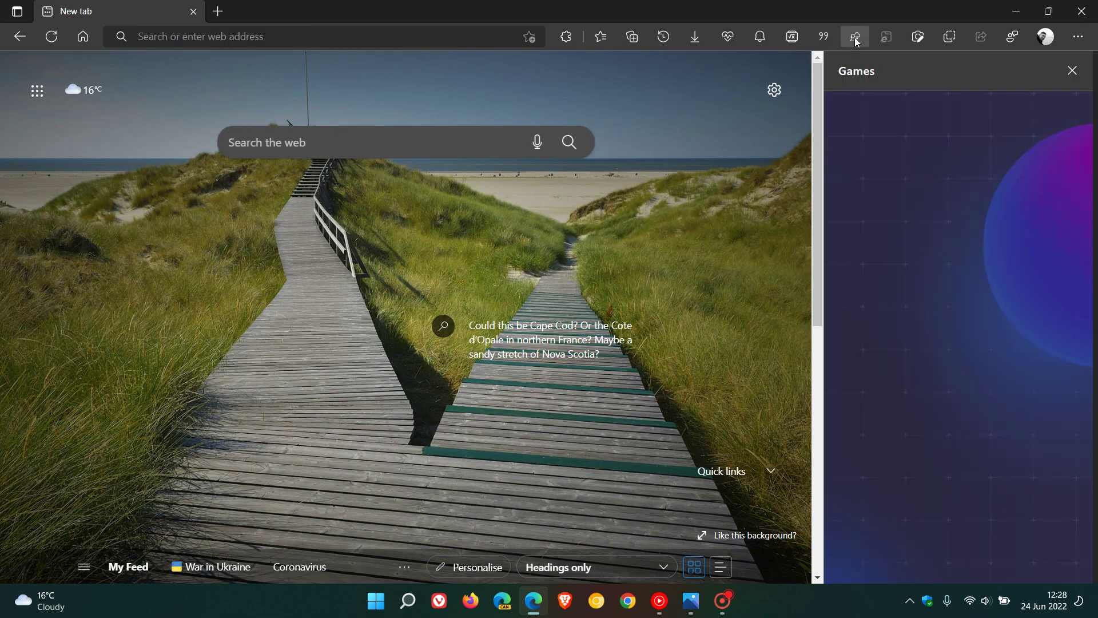
pyautogui.moveTo(1031, 279)
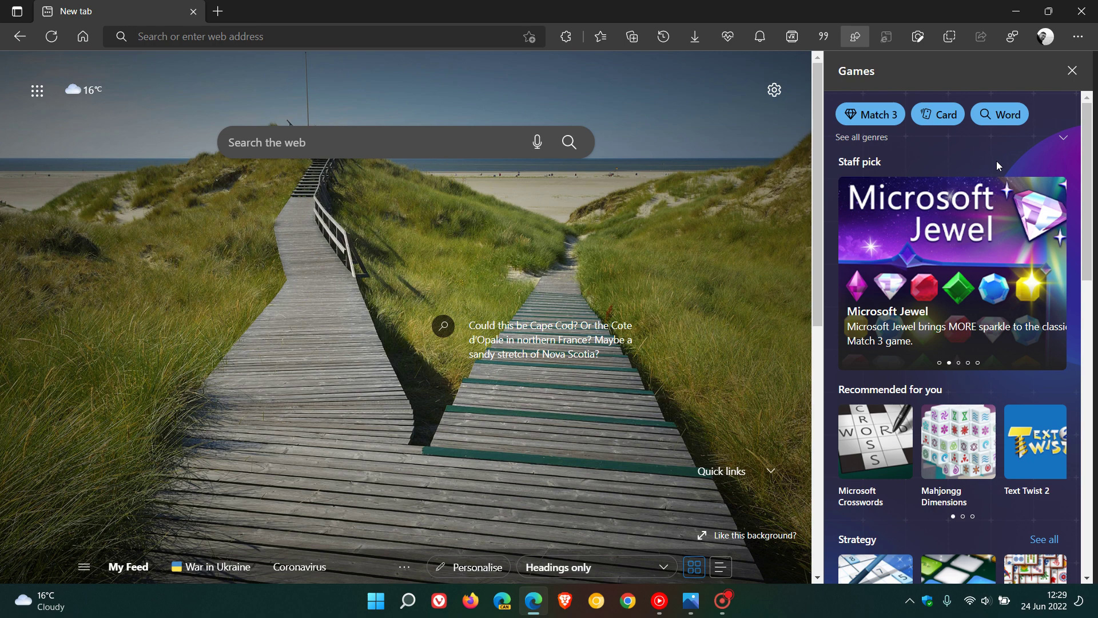
pyautogui.scroll(-5, 992, 183)
pyautogui.scroll(-9, 991, 193)
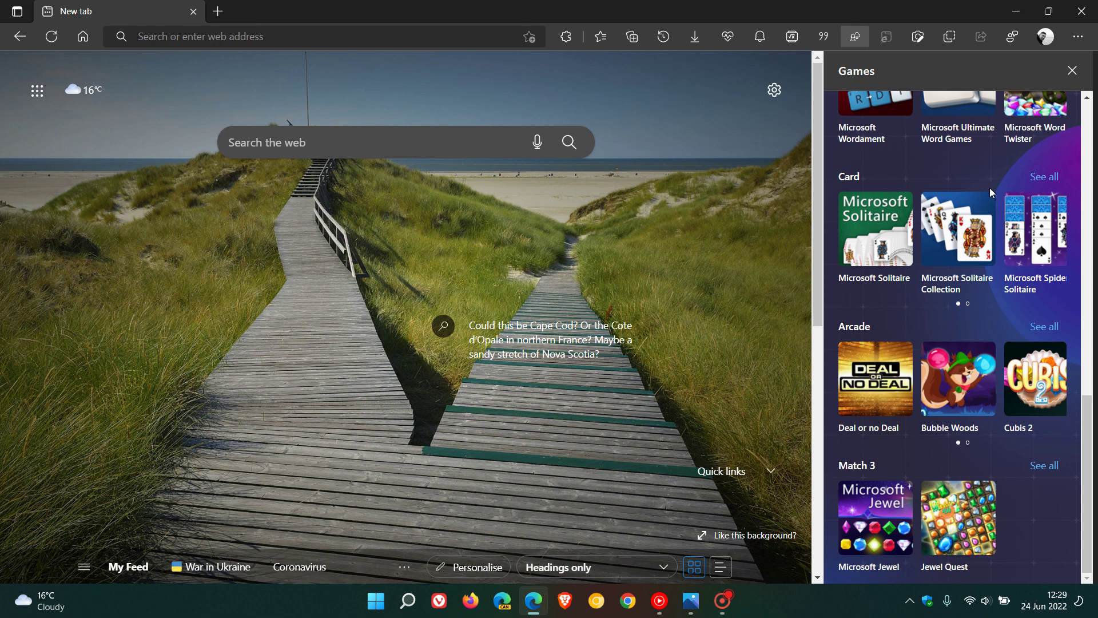
pyautogui.scroll(15, 1017, 259)
pyautogui.scroll(1, 1026, 274)
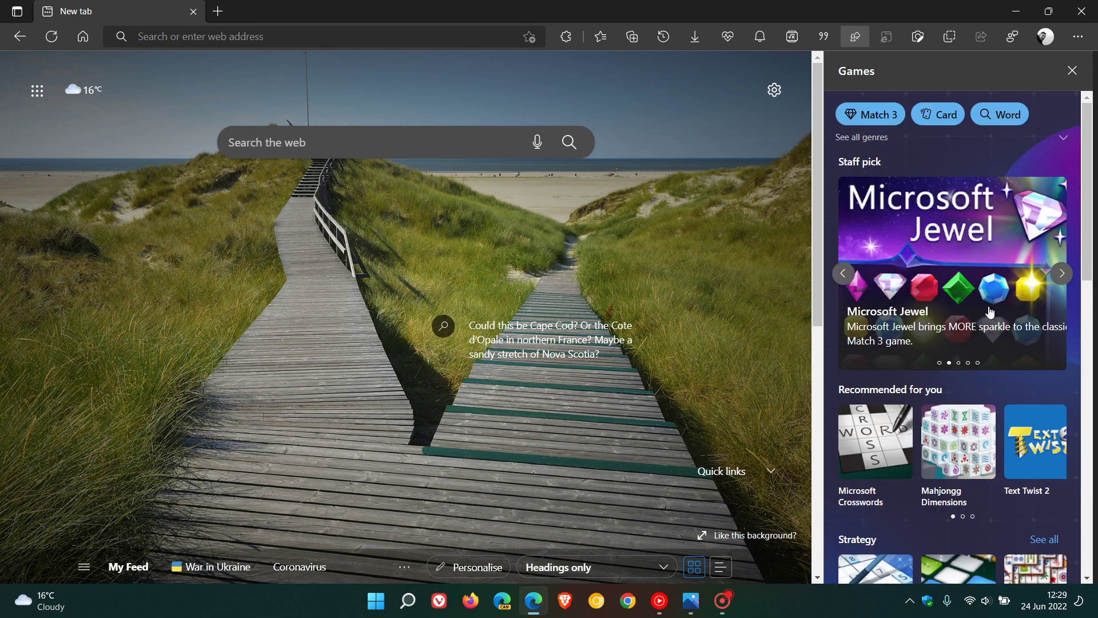
pyautogui.click(1062, 142)
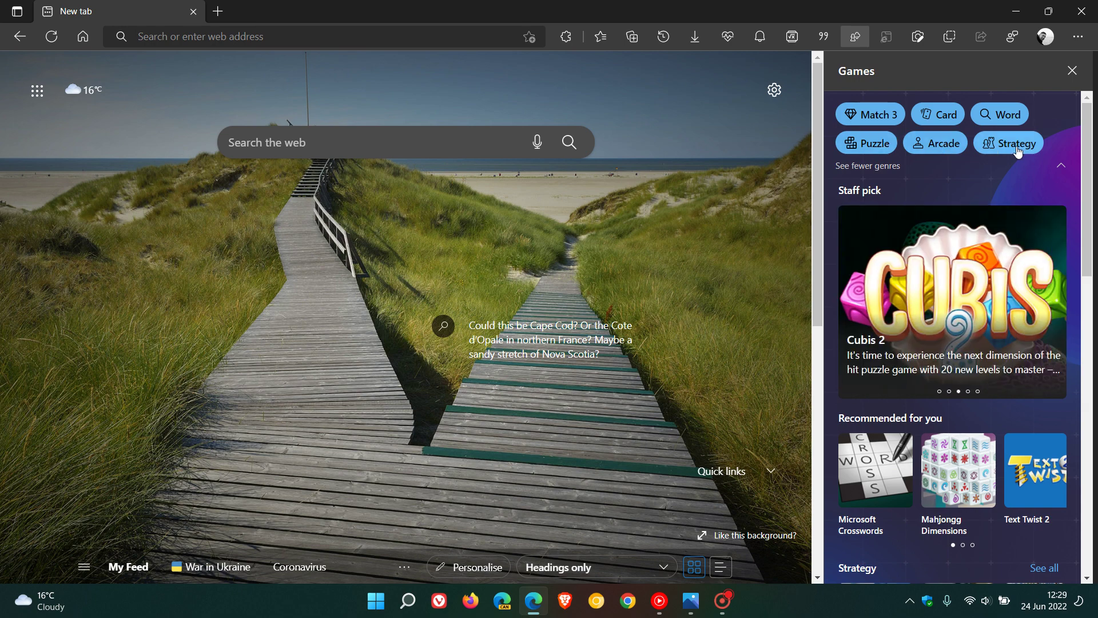
pyautogui.click(1071, 71)
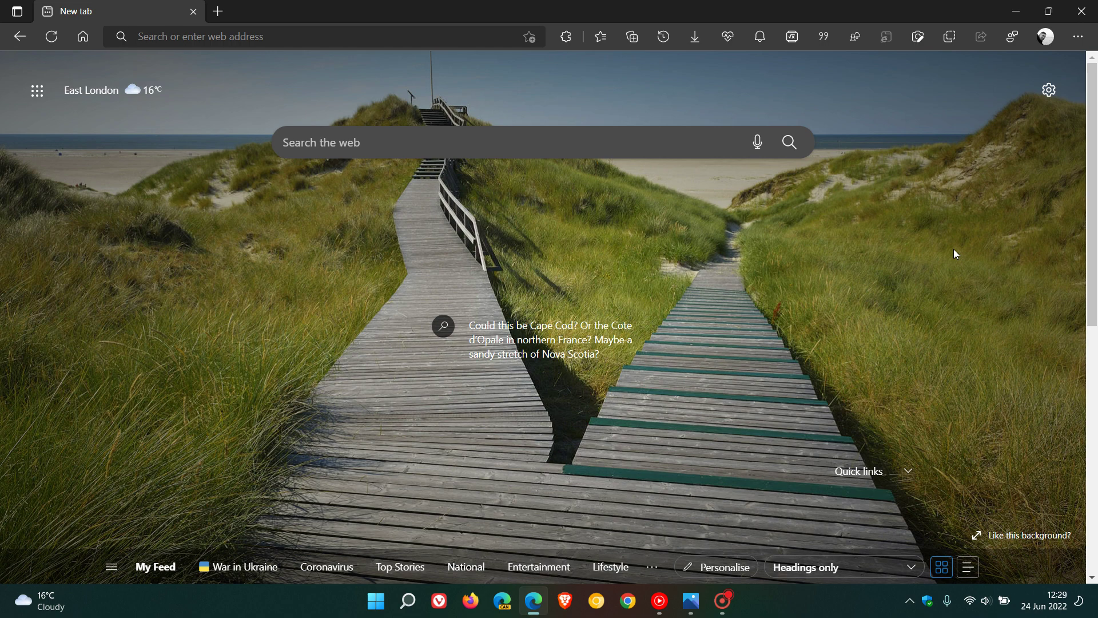
# Open Games from the main menu, then close the Games panel again.
pyautogui.click(1078, 37)
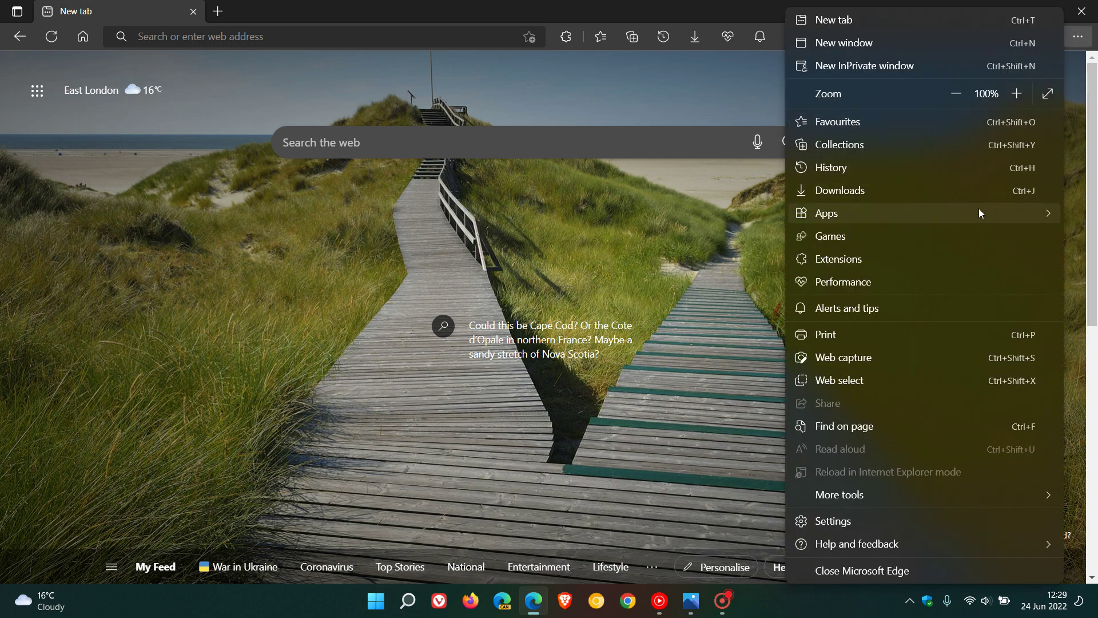
pyautogui.click(902, 243)
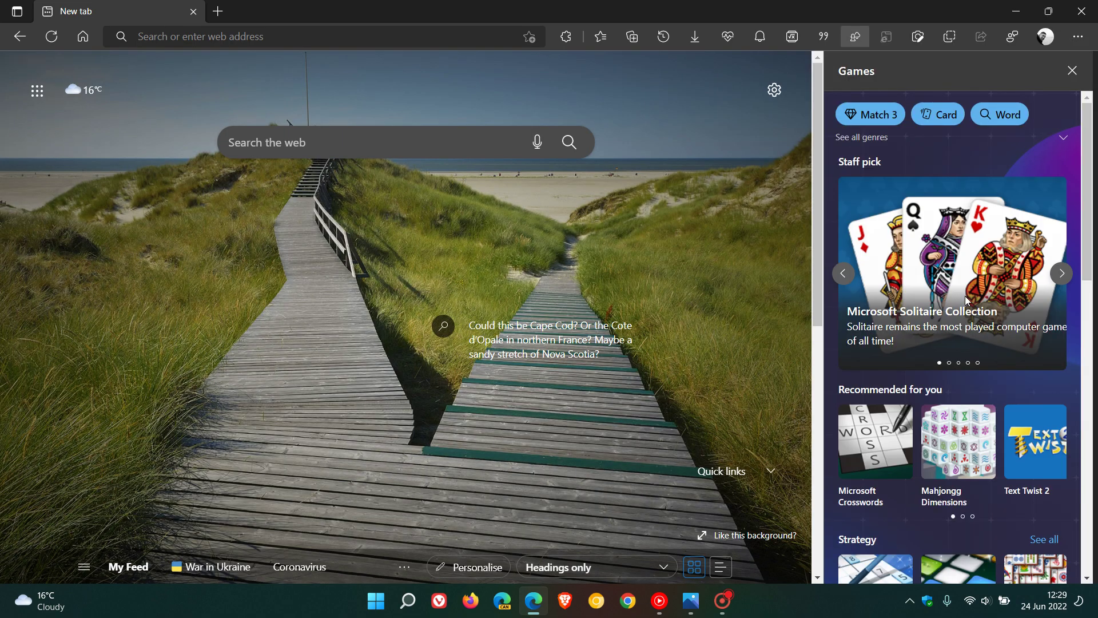
pyautogui.click(1073, 72)
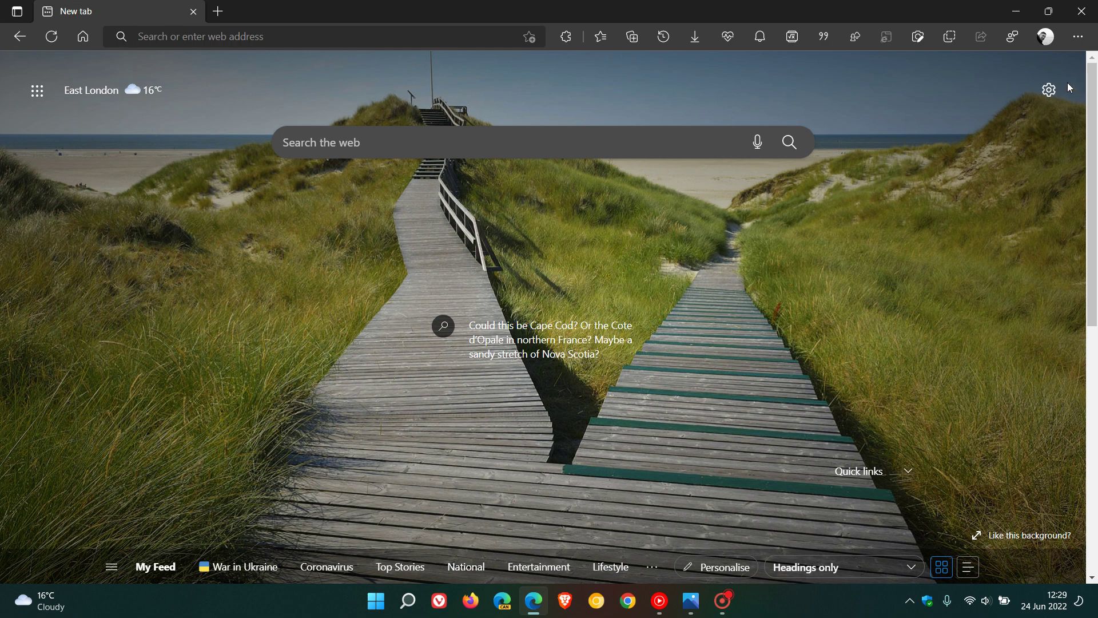
# Open About Microsoft Edge under Help and feedback to show version 103.0.1264.37.
pyautogui.click(1079, 40)
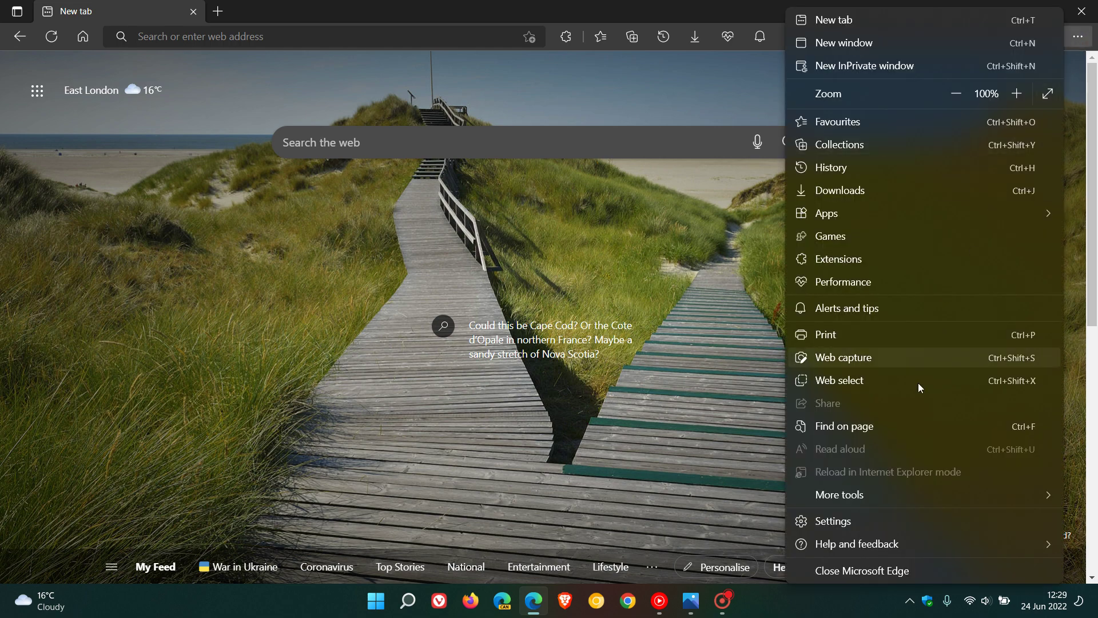
pyautogui.moveTo(876, 543)
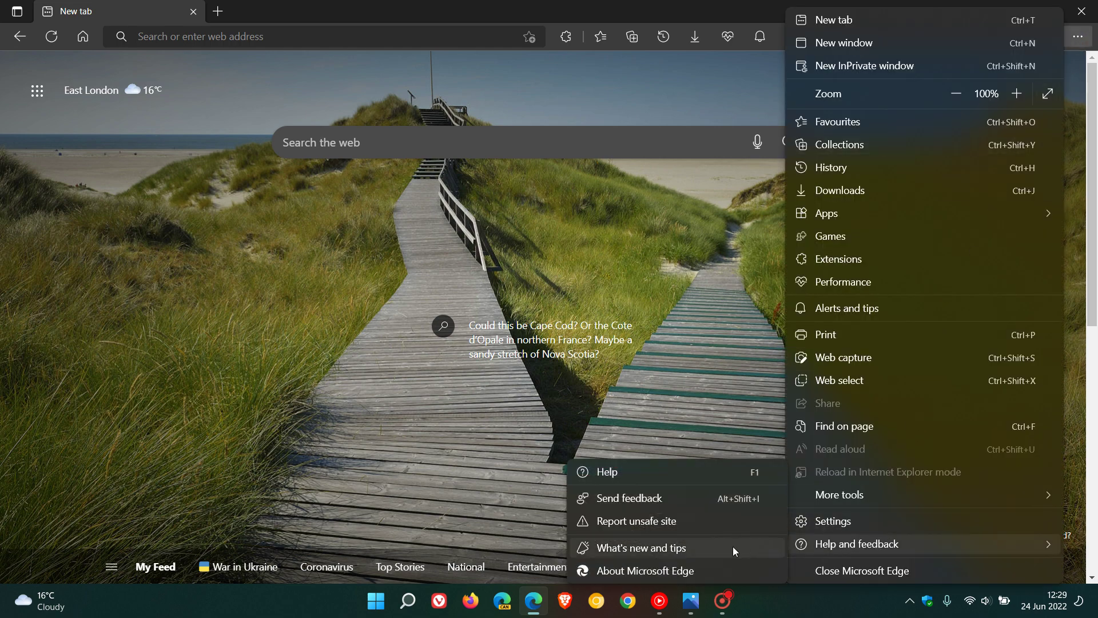
pyautogui.click(702, 570)
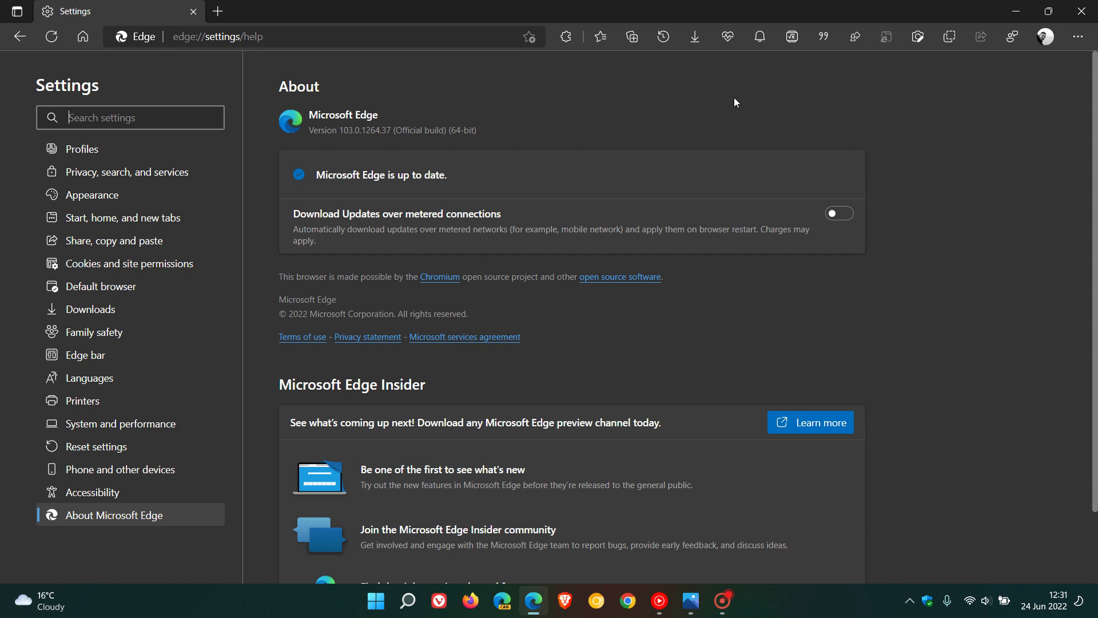
# In System and performance, view the sleeping-tabs timeout list including 30 seconds, keeping 5 minutes.
pyautogui.click(160, 429)
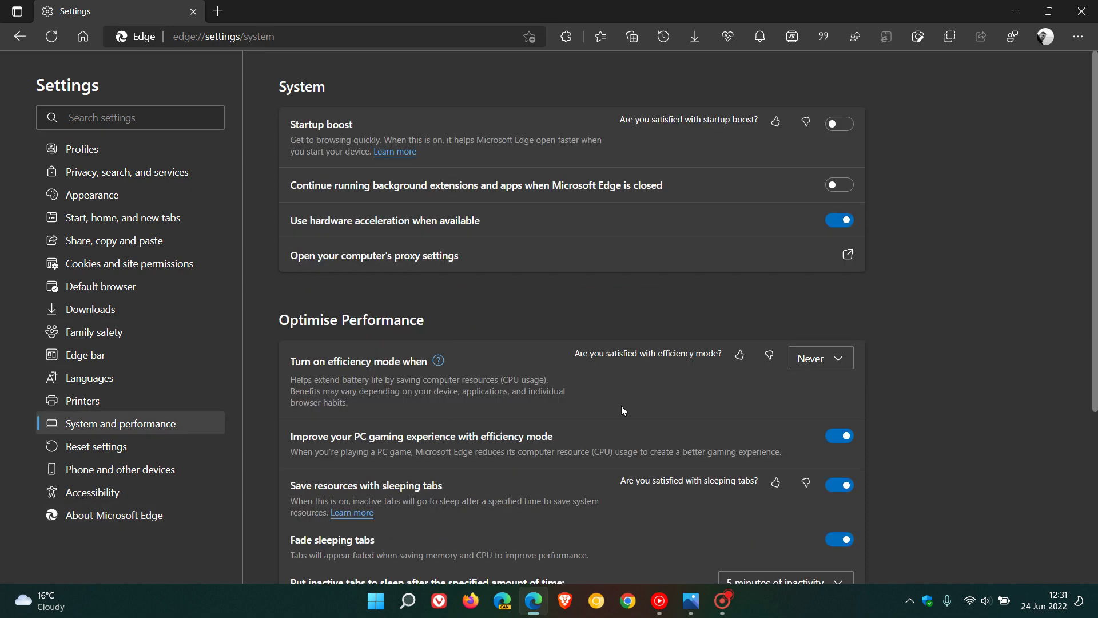
pyautogui.scroll(-1, 1001, 354)
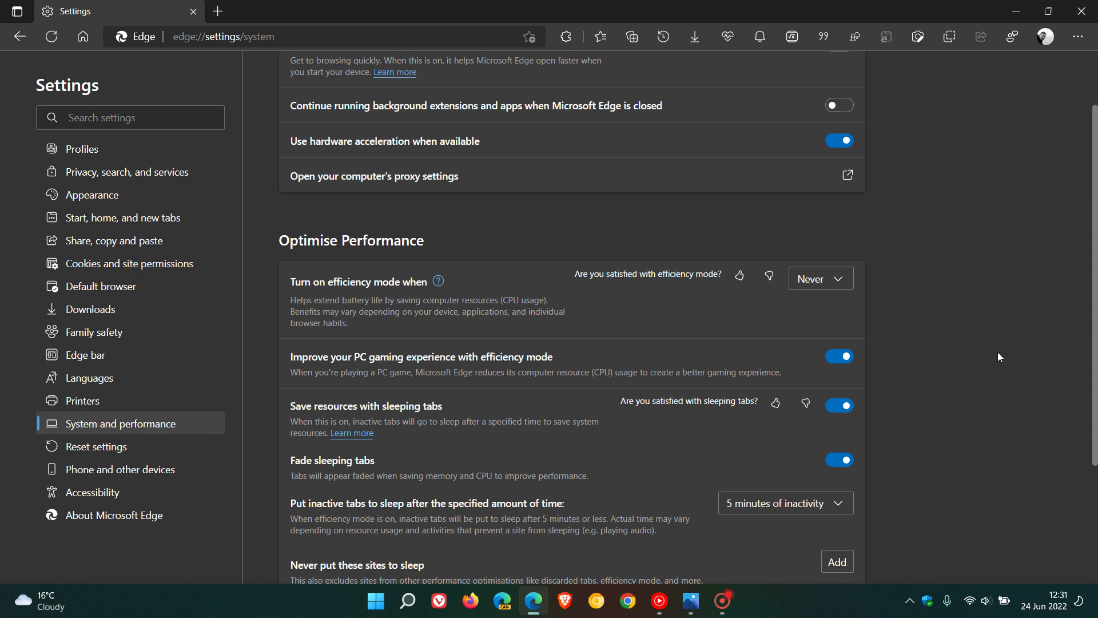
pyautogui.scroll(-1, 921, 409)
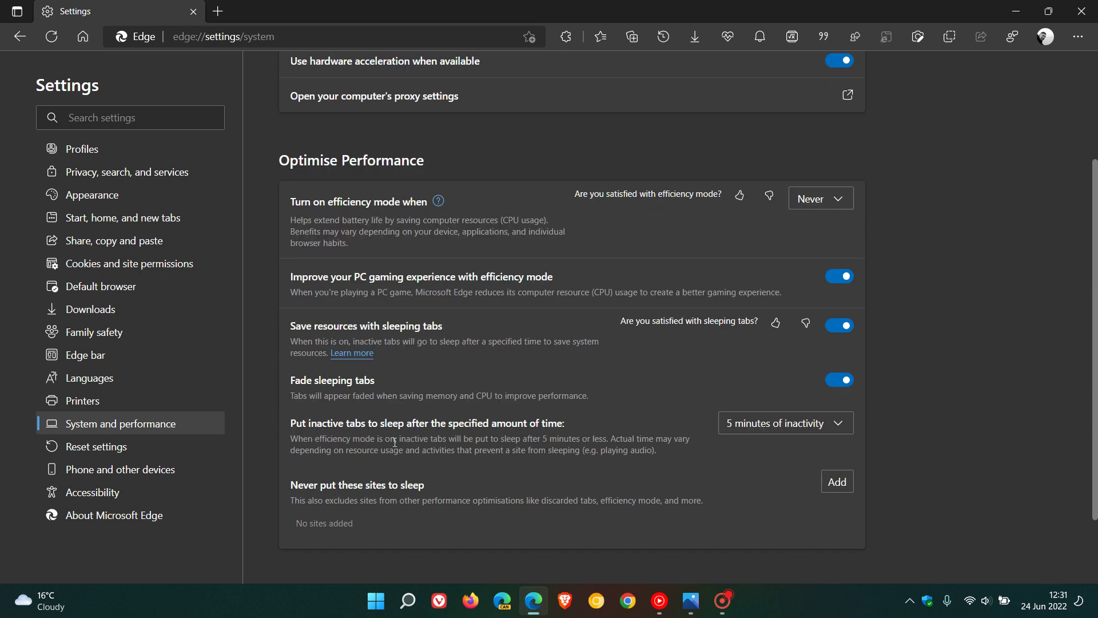
pyautogui.click(792, 423)
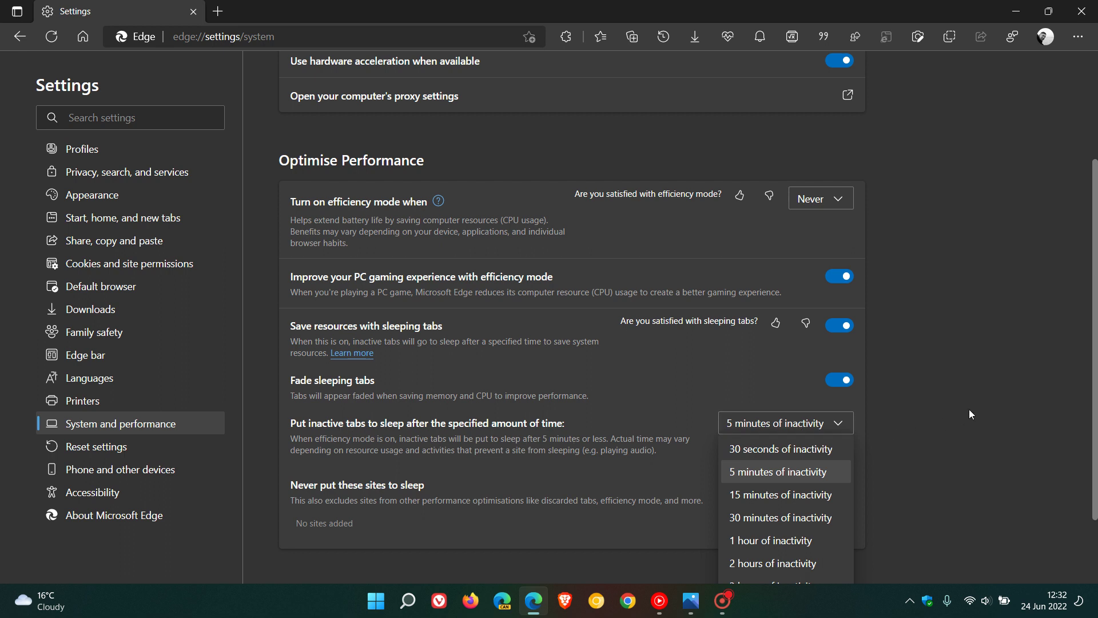
pyautogui.click(951, 407)
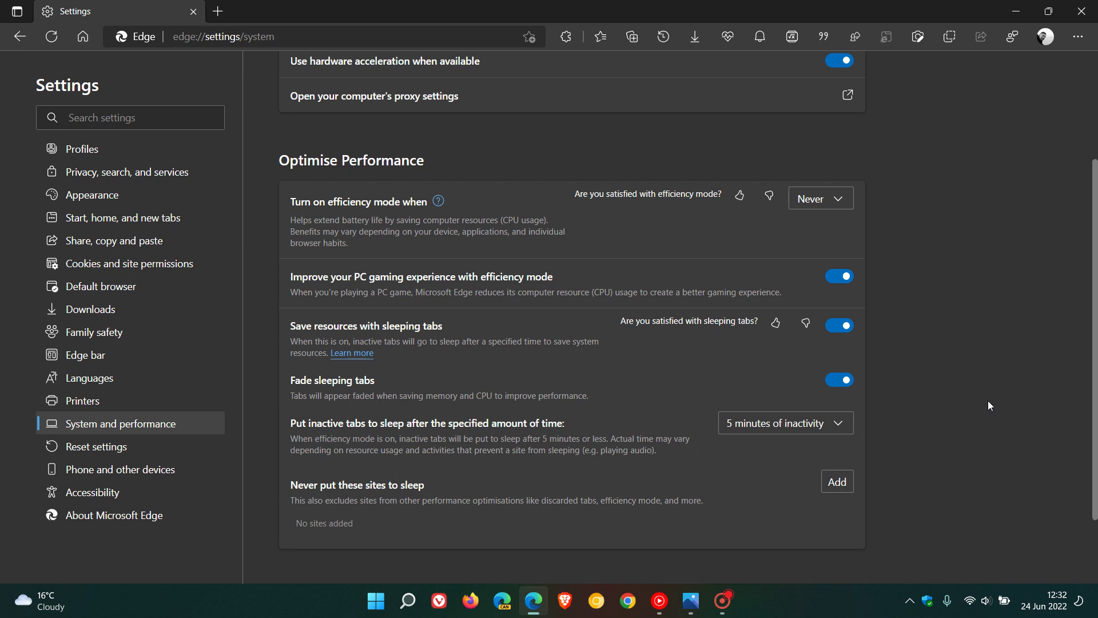
# Return from Settings to the new tab page with the Home button.
pyautogui.click(81, 44)
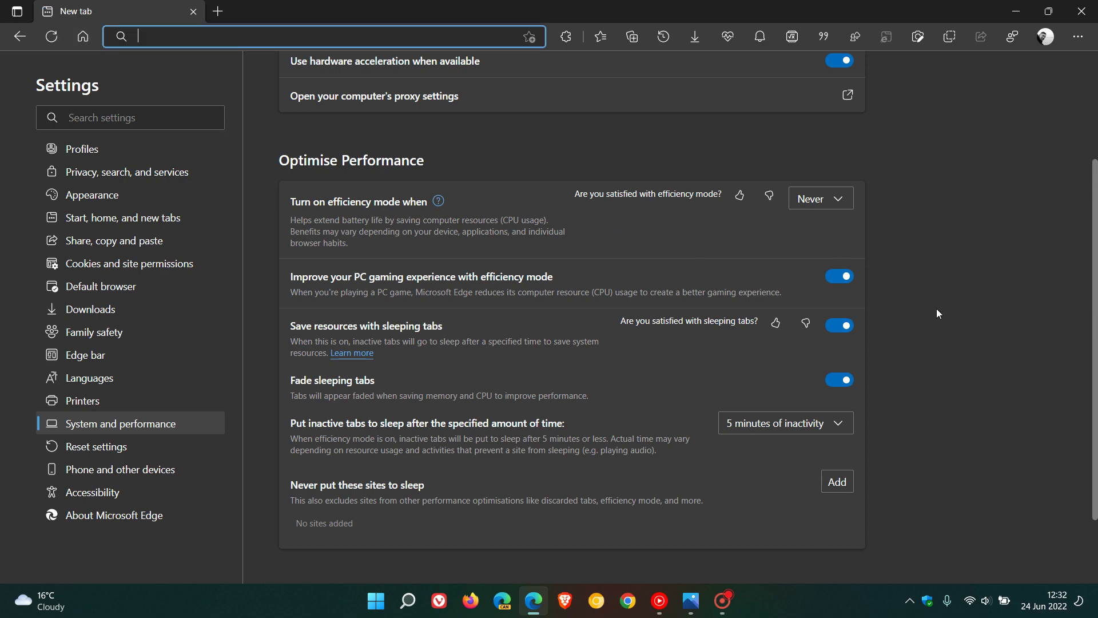